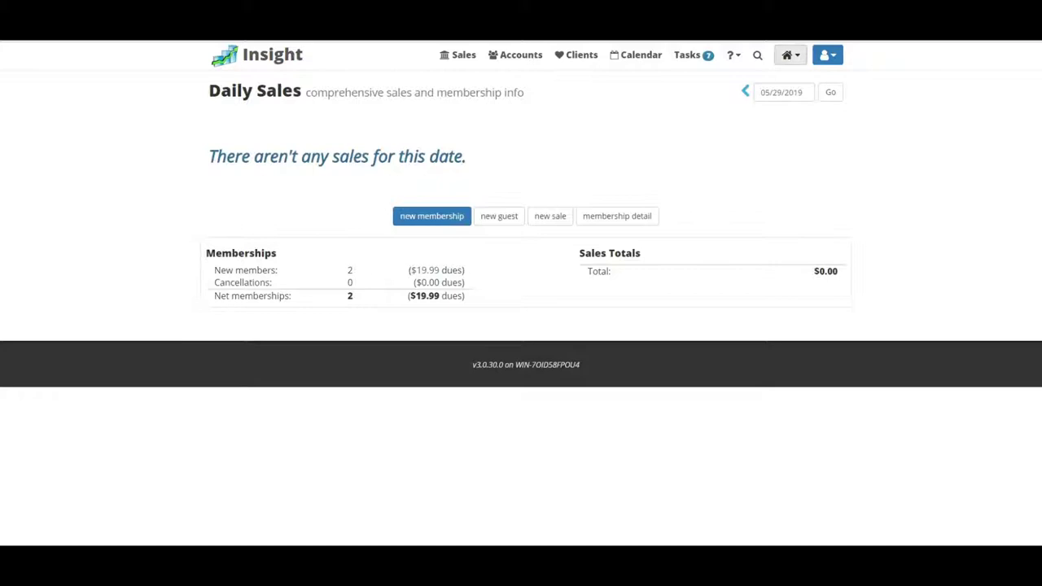
- Show the Memberships category in Location Settings and preview the Enlightened website theme
{"action": "left_click", "coordinate": [789, 55]}
{"action": "left_click", "coordinate": [750, 101]}
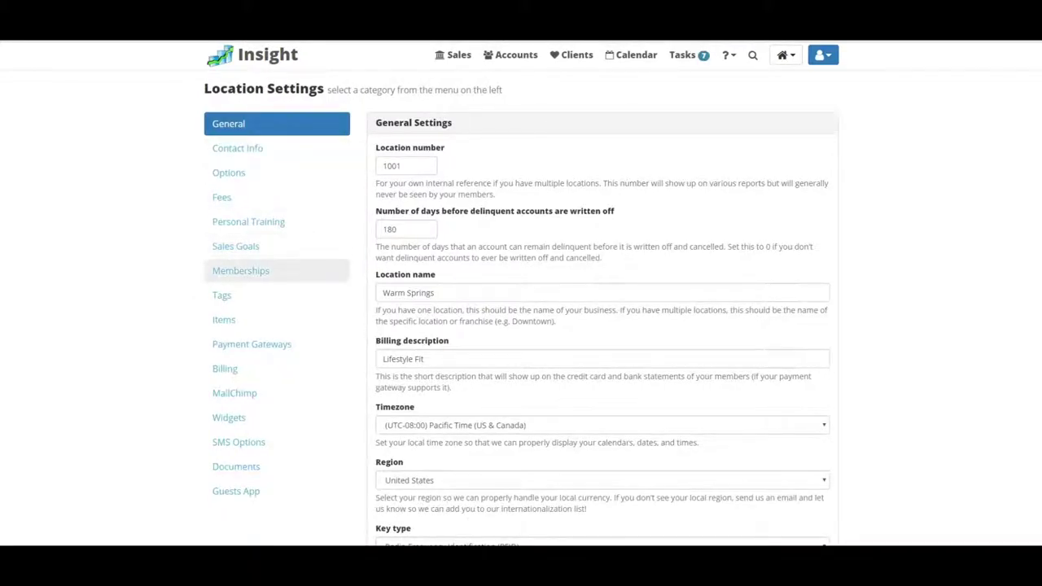
{"action": "left_click", "coordinate": [241, 270]}
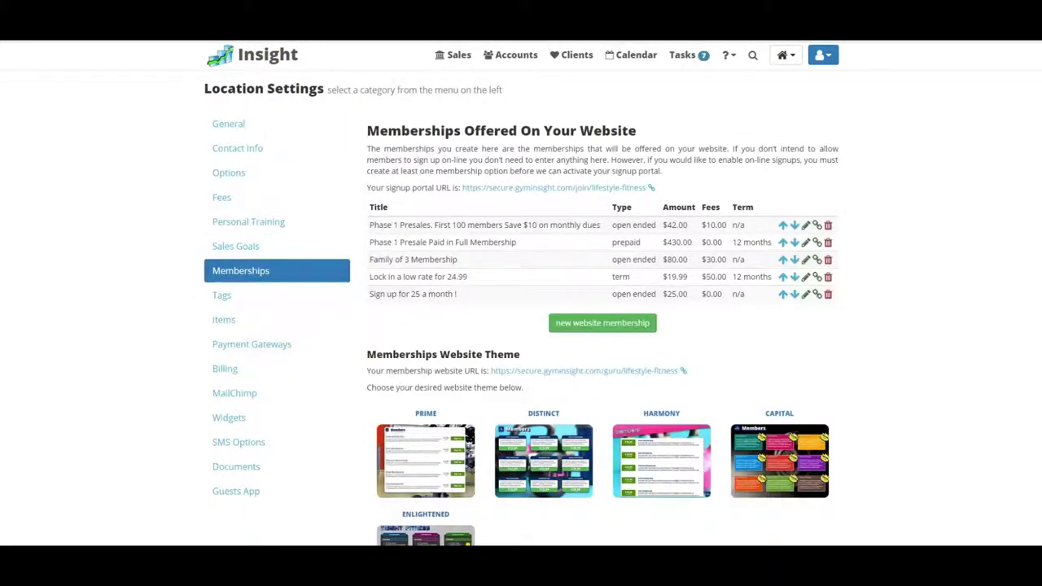
{"action": "scroll", "coordinate": [521, 309], "scroll_direction": "down", "scroll_amount": 3}
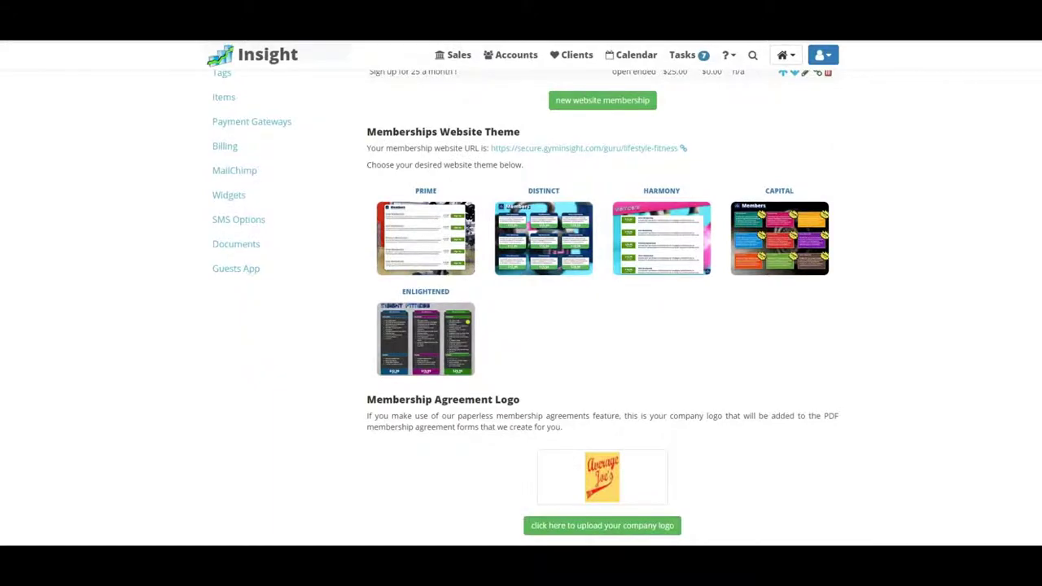
{"action": "left_click", "coordinate": [425, 337]}
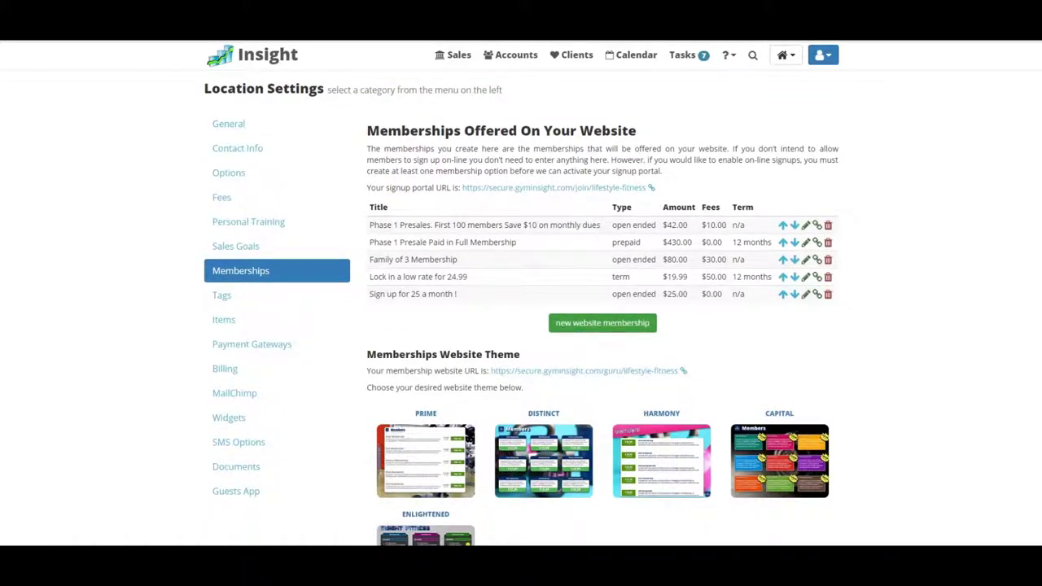
{"action": "left_click", "coordinate": [602, 322]}
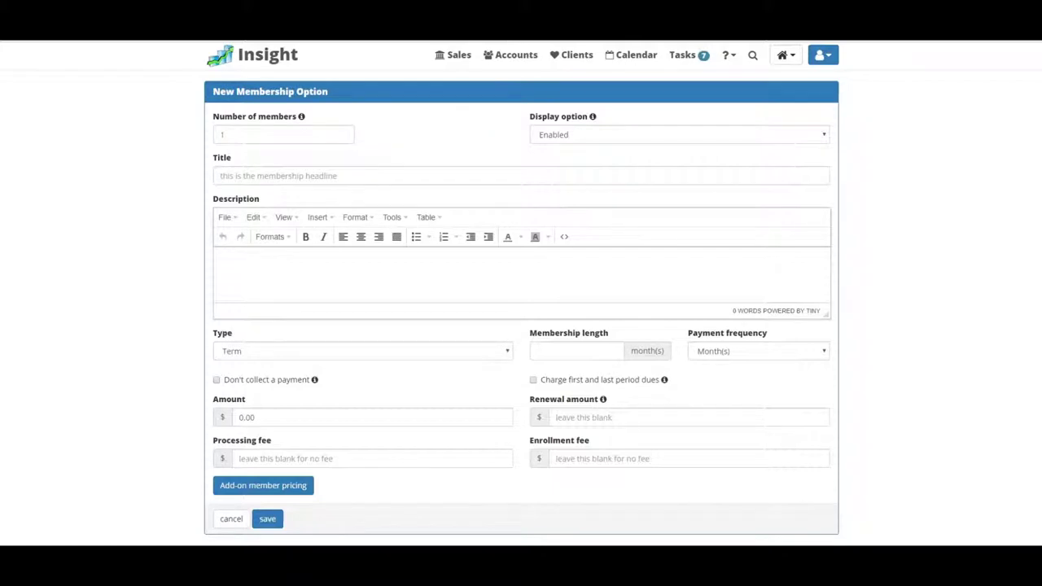
{"action": "left_click", "coordinate": [362, 351]}
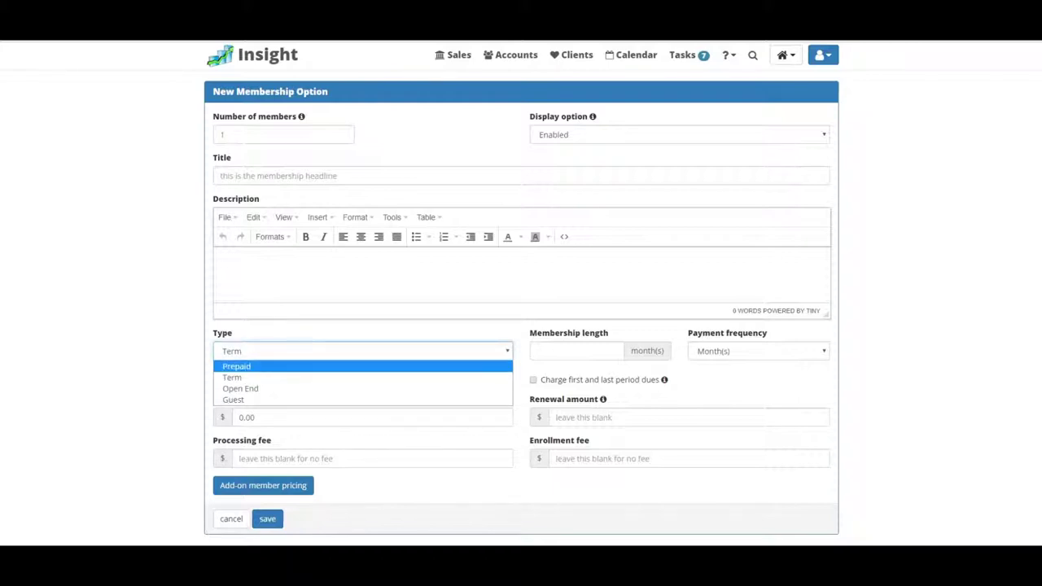
{"action": "key", "text": "Escape"}
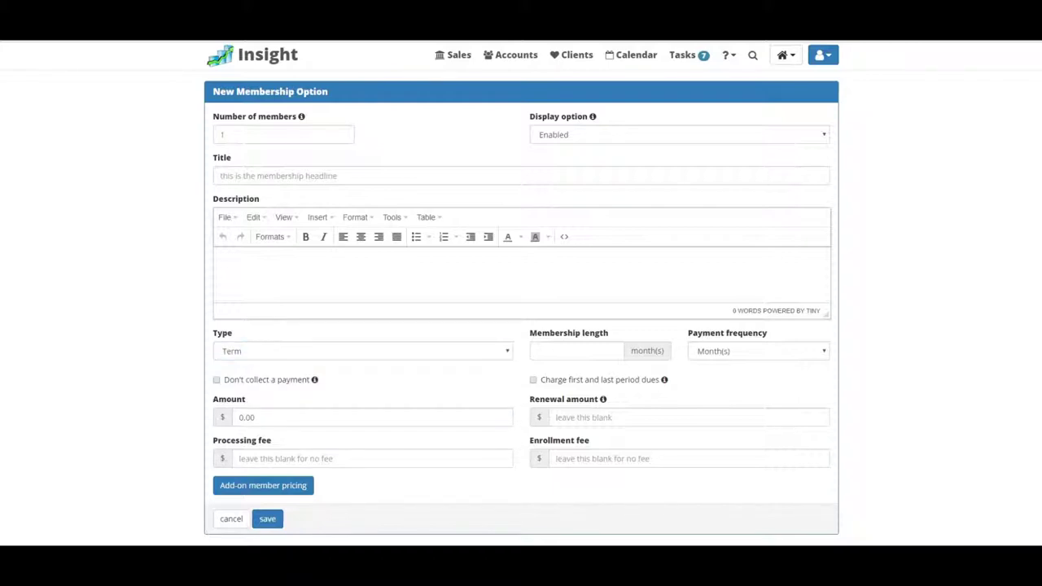
{"action": "left_click", "coordinate": [372, 416]}
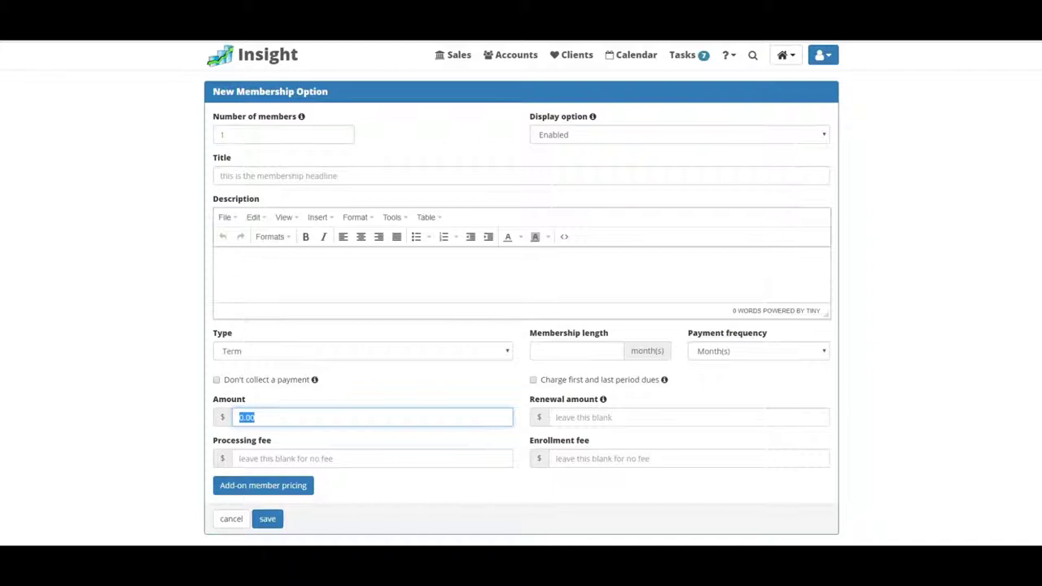
{"action": "left_click", "coordinate": [263, 485]}
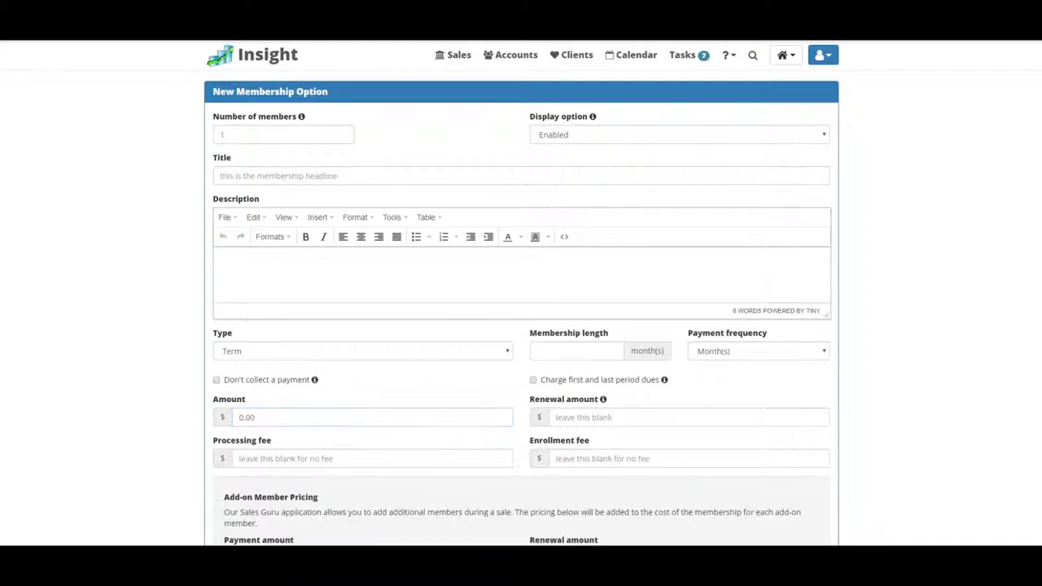
{"action": "scroll", "coordinate": [521, 326], "scroll_direction": "down", "scroll_amount": 5}
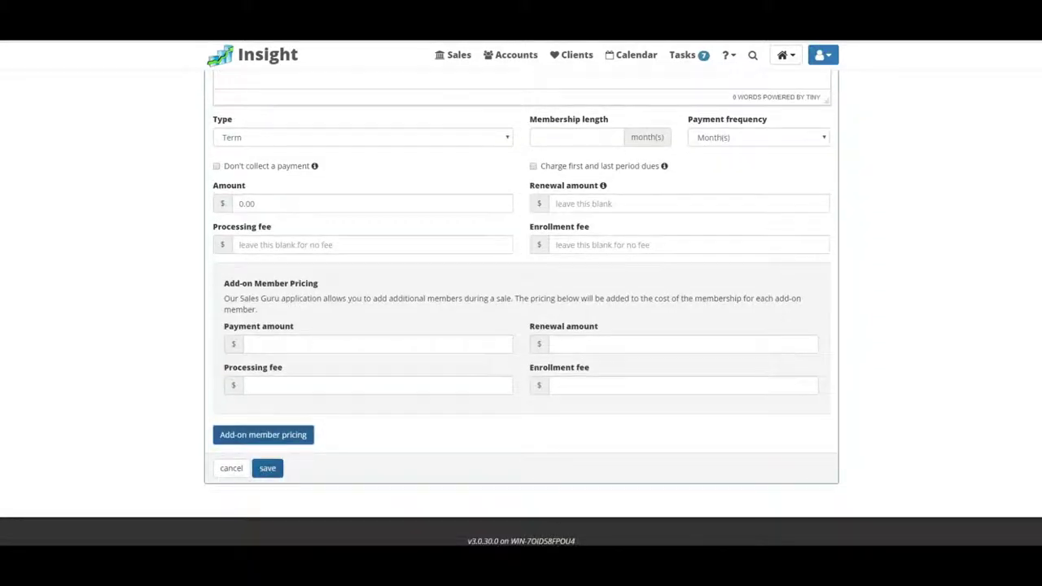
{"action": "left_click", "coordinate": [231, 468]}
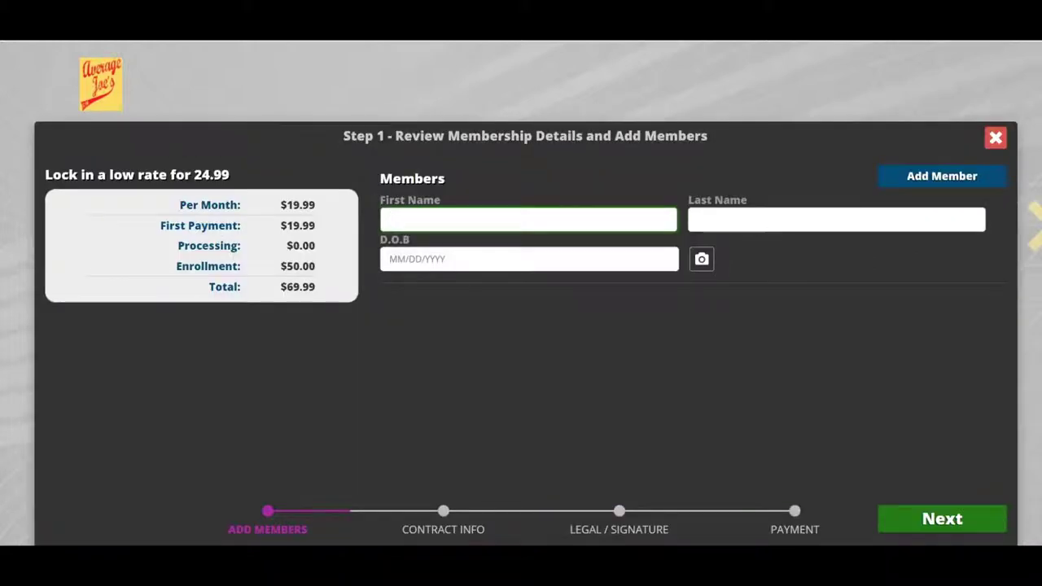
- Enter the member's first name, last name and date of birth, then remove the empty second member
{"action": "left_click", "coordinate": [529, 219]}
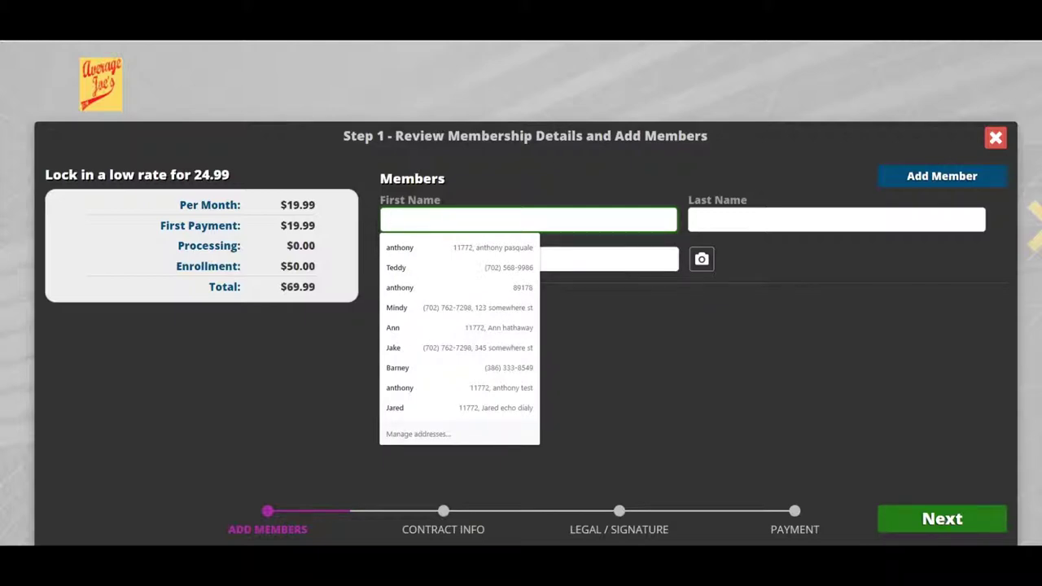
{"action": "key", "text": "Tab"}
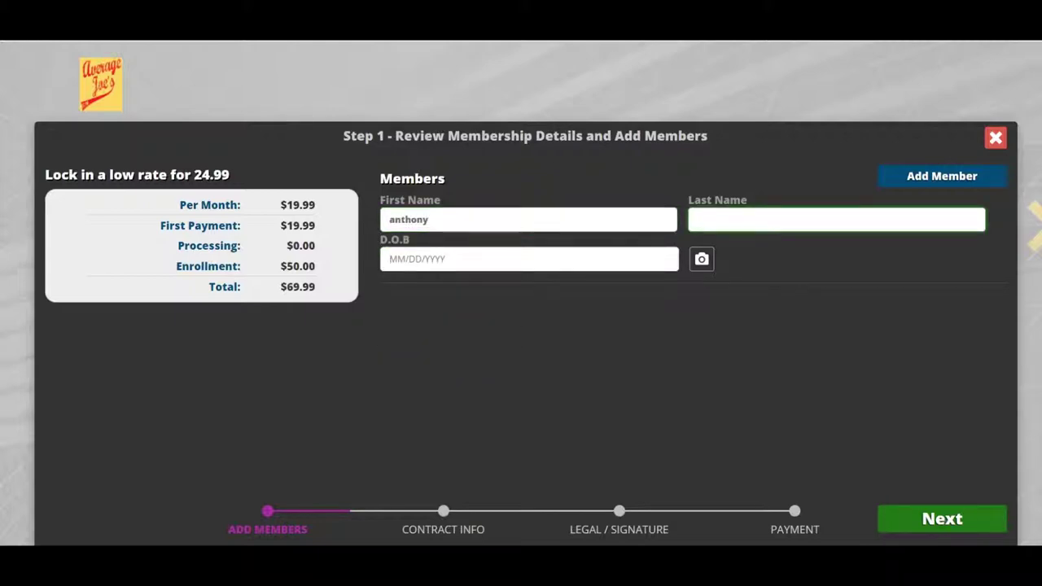
{"action": "key", "text": "Tab"}
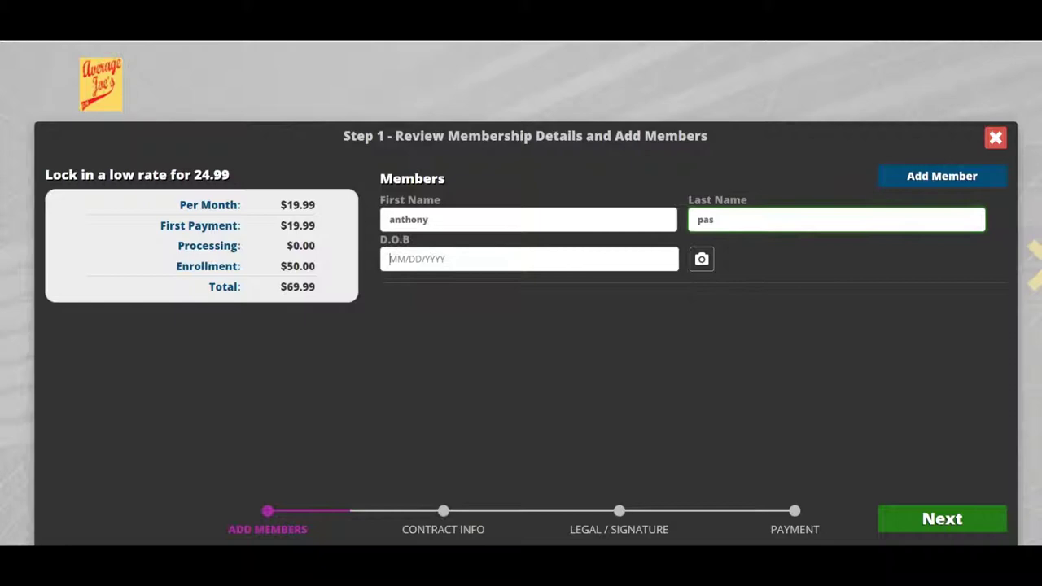
{"action": "type", "text": "11/25/1980"}
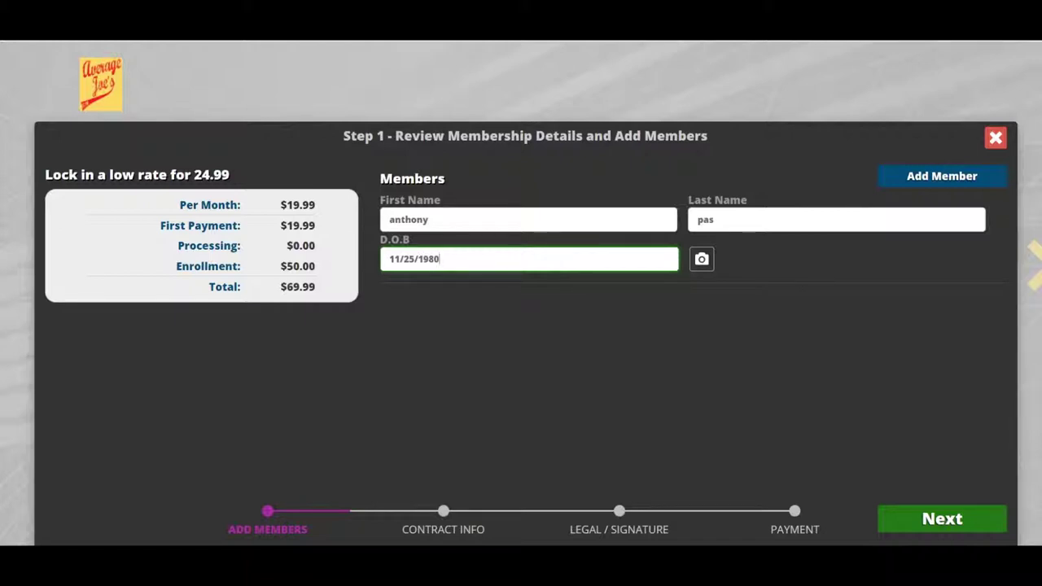
{"action": "left_click", "coordinate": [941, 176]}
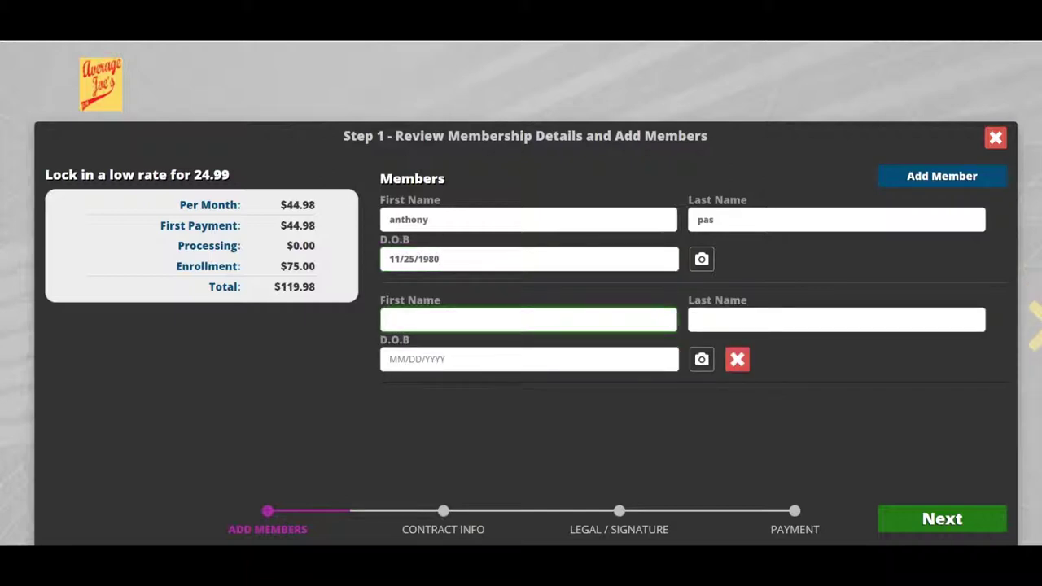
{"action": "left_click", "coordinate": [737, 358]}
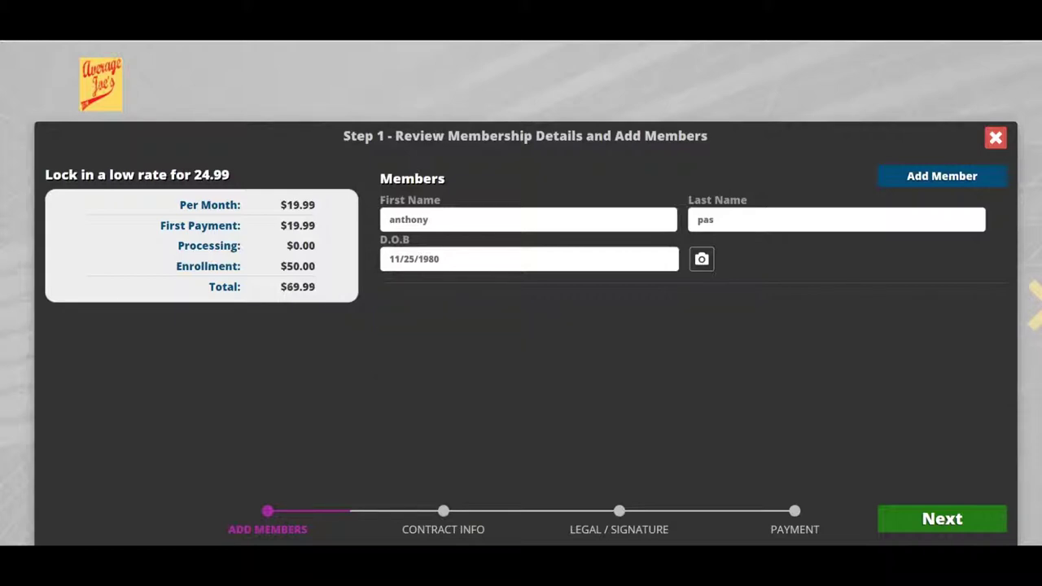
- In Step 2, enter the member's street address, city, state and zip code, then continue to Step 3
{"action": "left_click", "coordinate": [942, 519]}
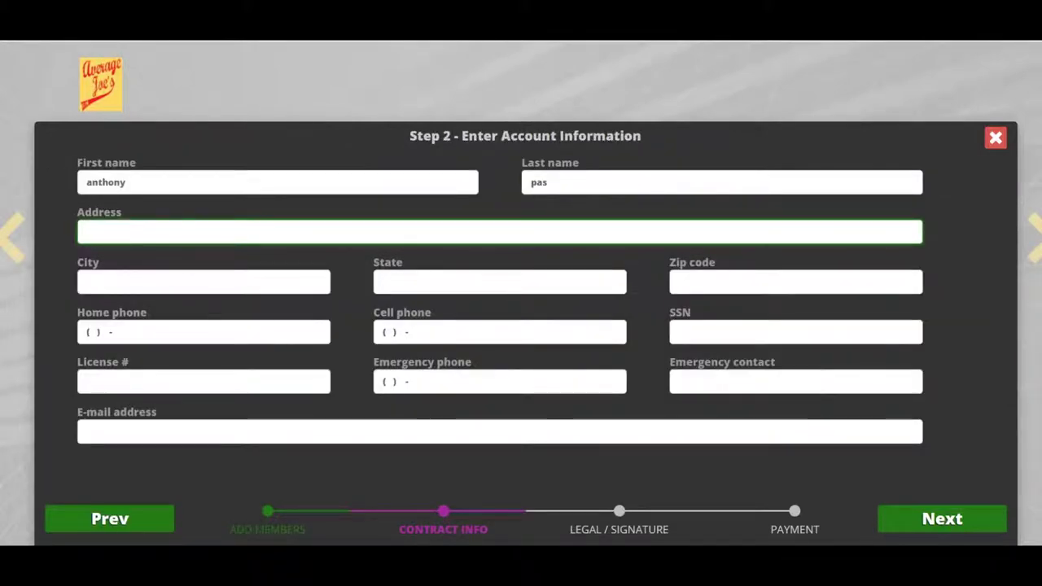
{"action": "type", "text": "12"}
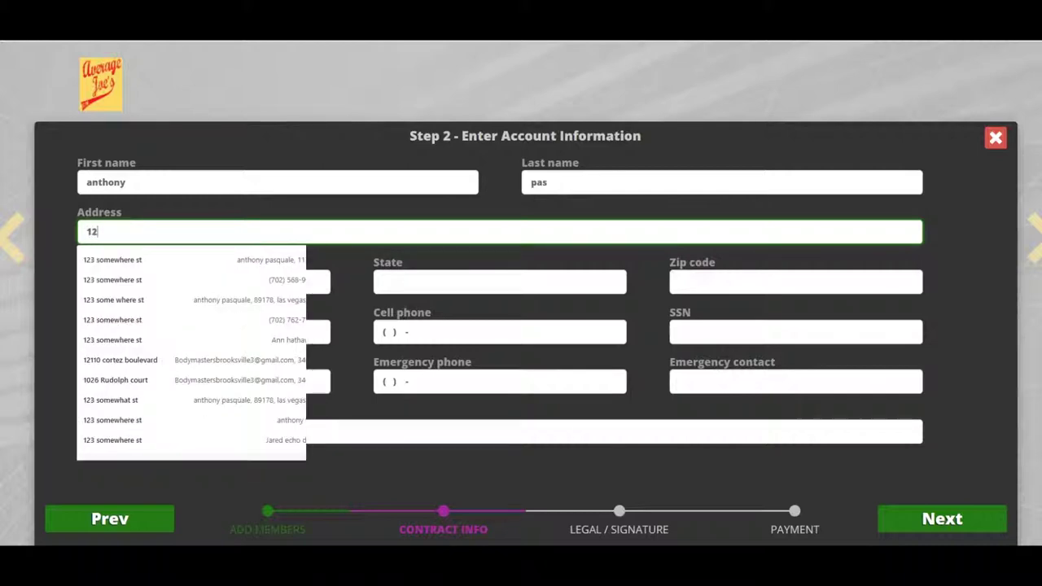
{"action": "type", "text": "3 somewhere st"}
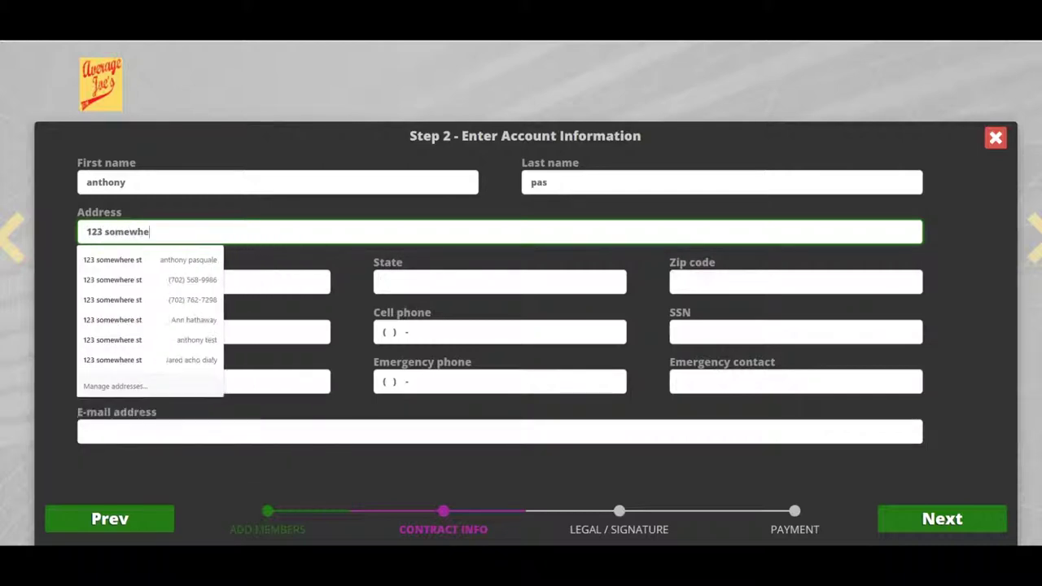
{"action": "key", "text": "Tab"}
{"action": "type", "text": "las vegas"}
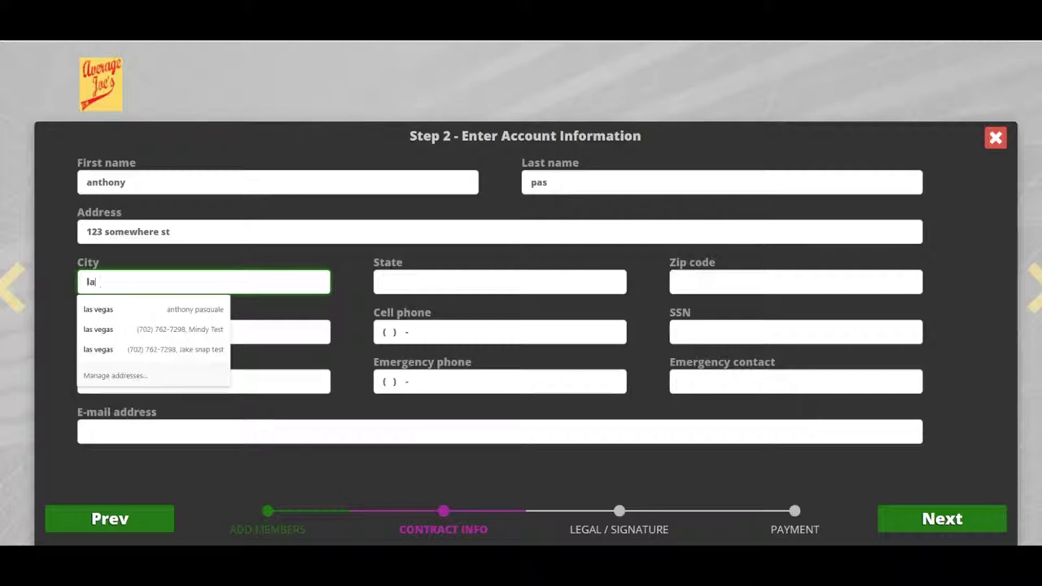
{"action": "key", "text": "Tab"}
{"action": "type", "text": "nv"}
{"action": "key", "text": "Tab"}
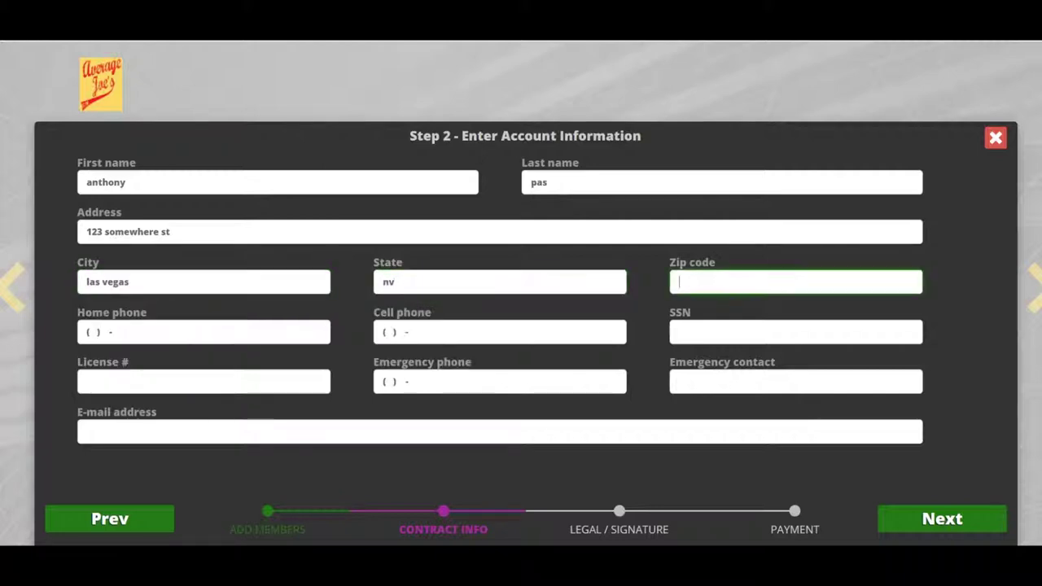
{"action": "type", "text": "89178"}
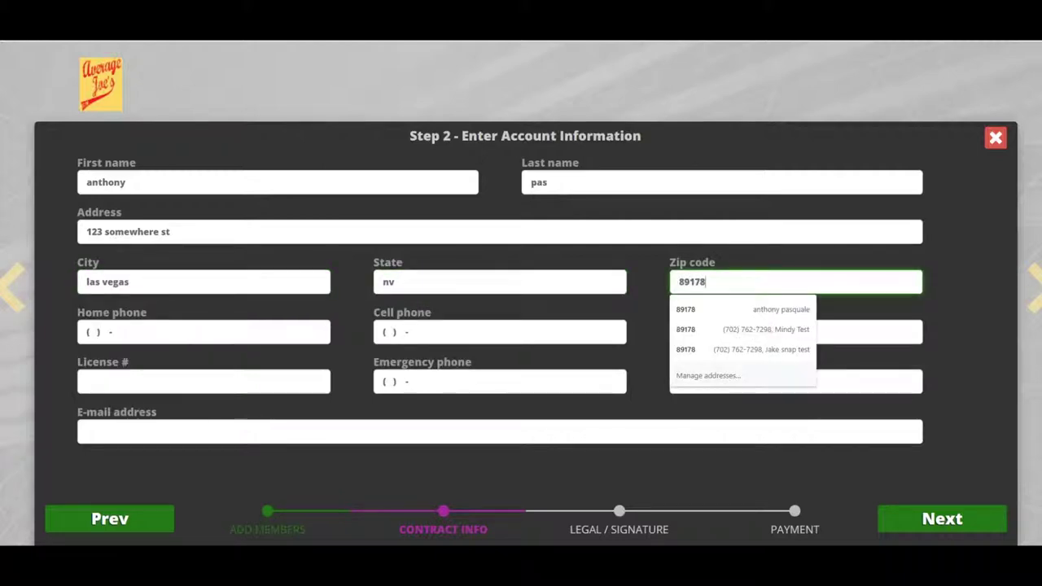
{"action": "key", "text": "Tab"}
{"action": "left_click", "coordinate": [244, 431]}
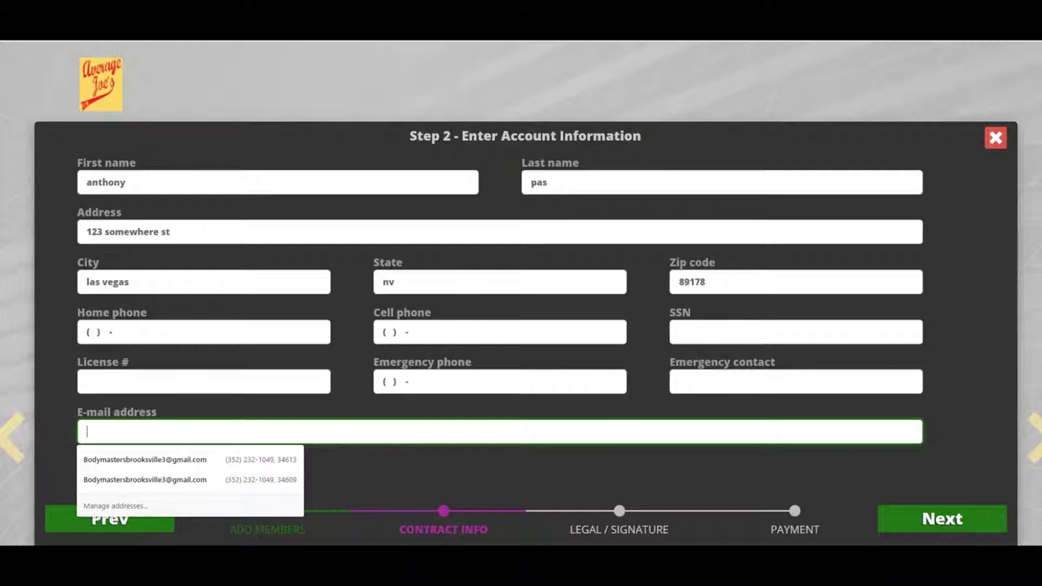
{"action": "key", "text": "Return"}
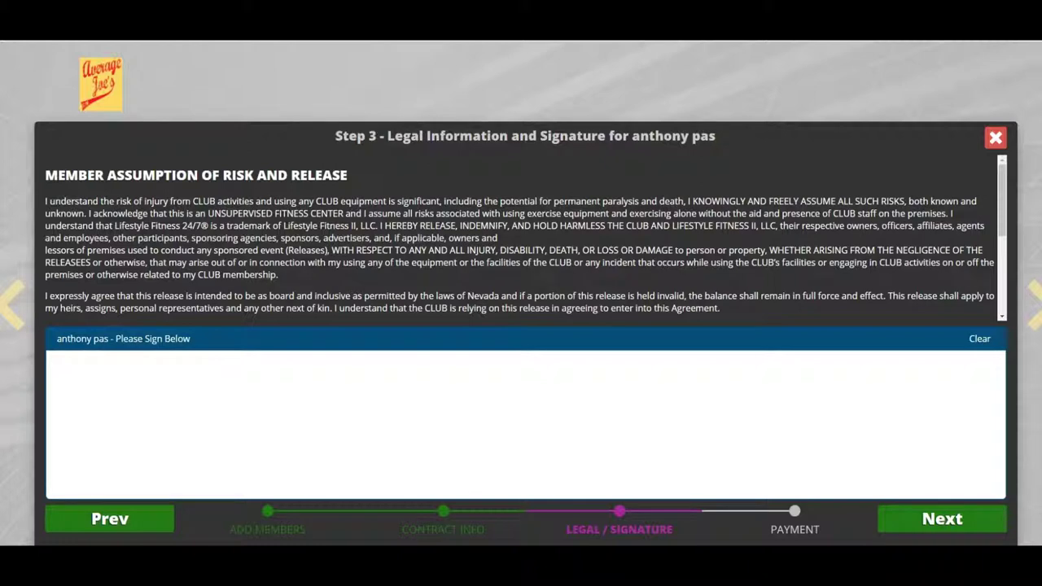
- Draw the member's signature on the assumption of risk and release pad
{"action": "mouse_move", "coordinate": [170, 433]}
{"action": "left_mouse_down"}
{"action": "mouse_move", "coordinate": [651, 423]}
{"action": "mouse_move", "coordinate": [326, 407]}
{"action": "mouse_move", "coordinate": [350, 407]}
{"action": "left_mouse_up"}
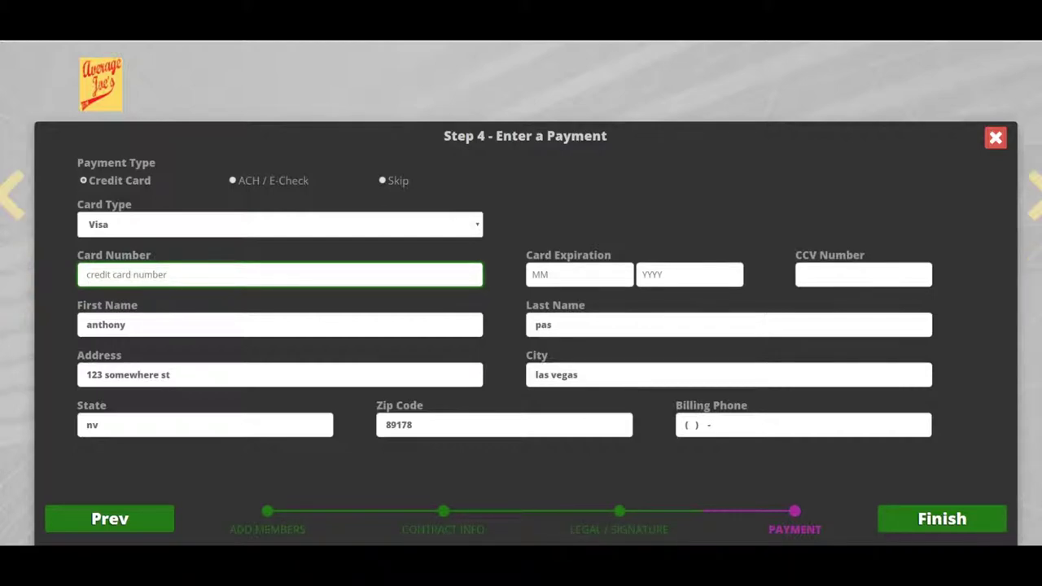
- Choose the Skip payment type and finish creating the membership
{"action": "left_click", "coordinate": [395, 180]}
{"action": "left_click", "coordinate": [941, 518]}
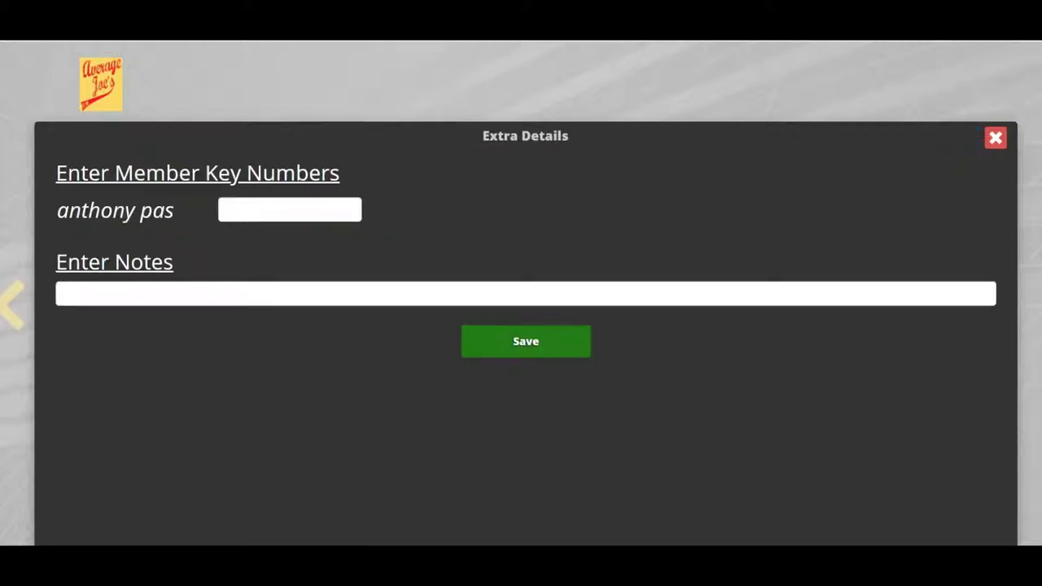
- Enter the member's key number in Extra Details and save, leaving Notes empty
{"action": "left_click", "coordinate": [289, 209]}
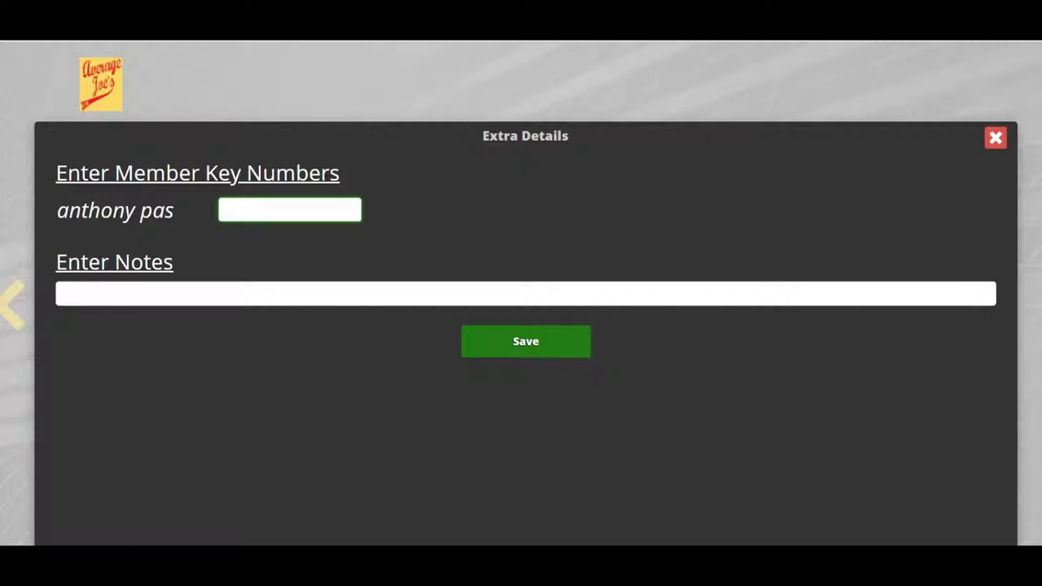
{"action": "type", "text": "12544"}
{"action": "key", "text": "Tab"}
{"action": "key", "text": "Return"}
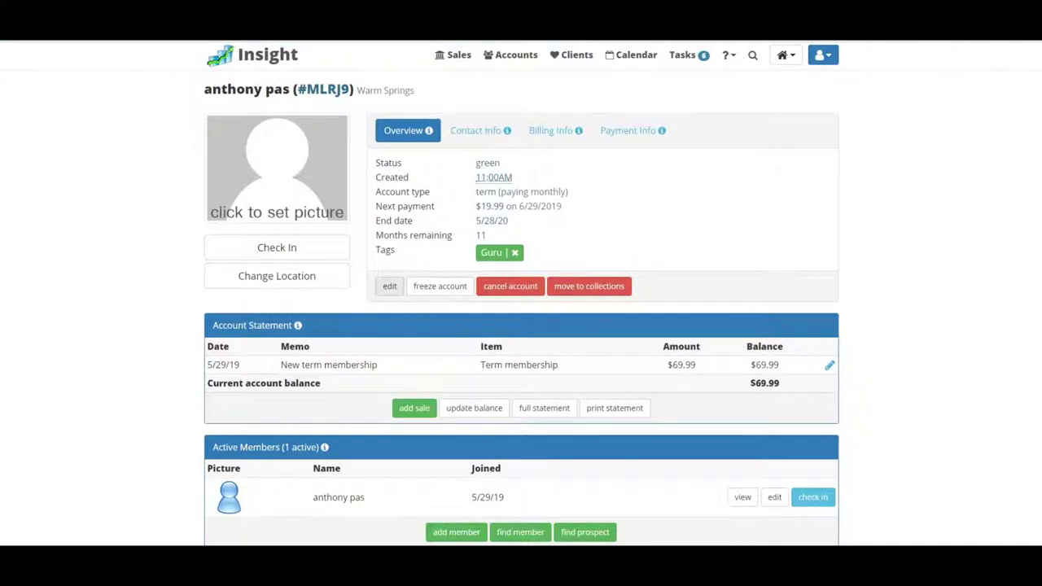
{"action": "scroll", "coordinate": [521, 326], "scroll_direction": "down", "scroll_amount": 2}
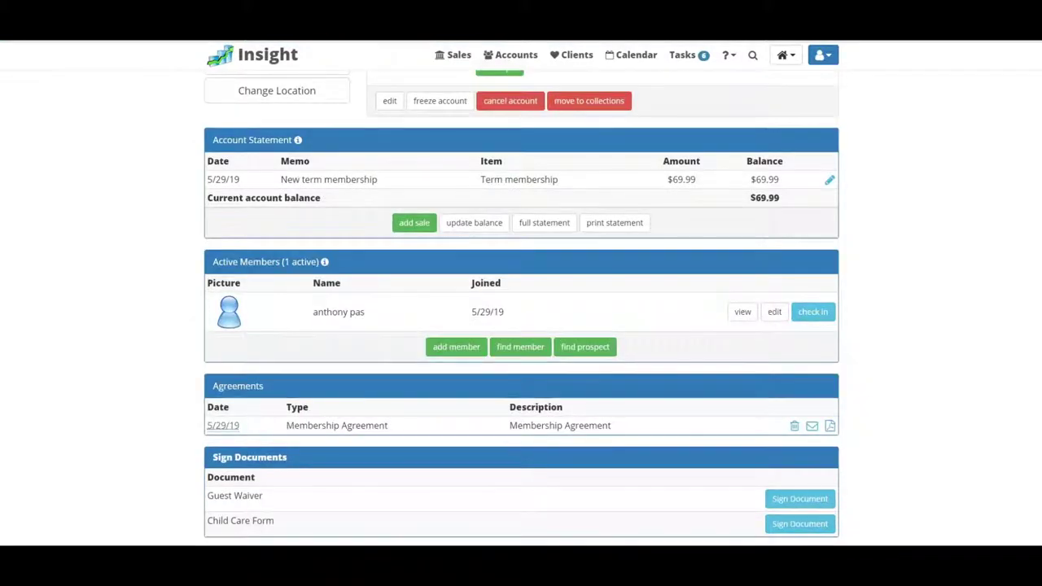
{"action": "scroll", "coordinate": [521, 309], "scroll_direction": "up", "scroll_amount": 1}
{"action": "scroll", "coordinate": [521, 309], "scroll_direction": "down", "scroll_amount": 3}
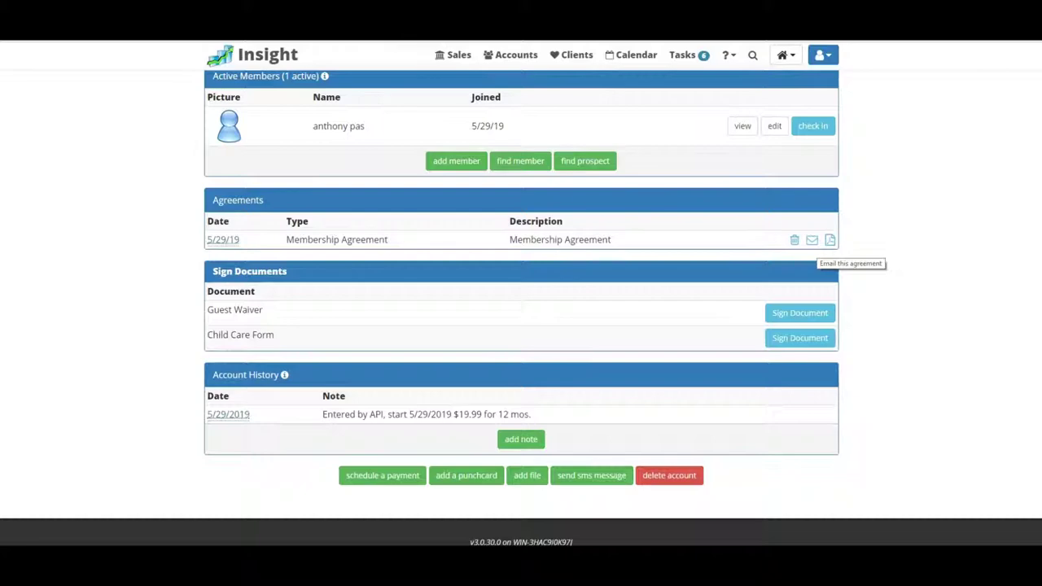
{"action": "left_click", "coordinate": [812, 240]}
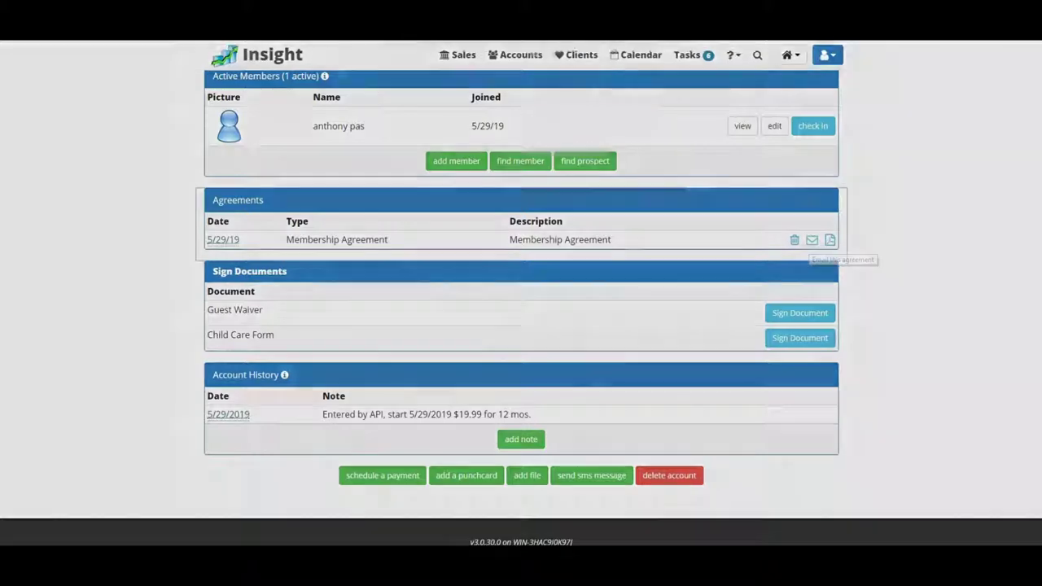
{"action": "key", "text": "Escape"}
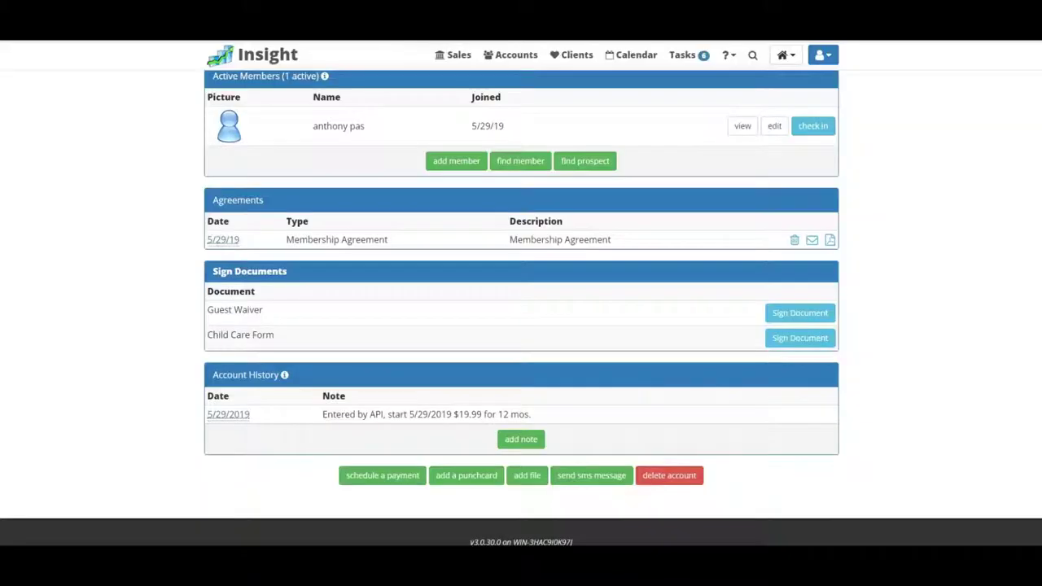